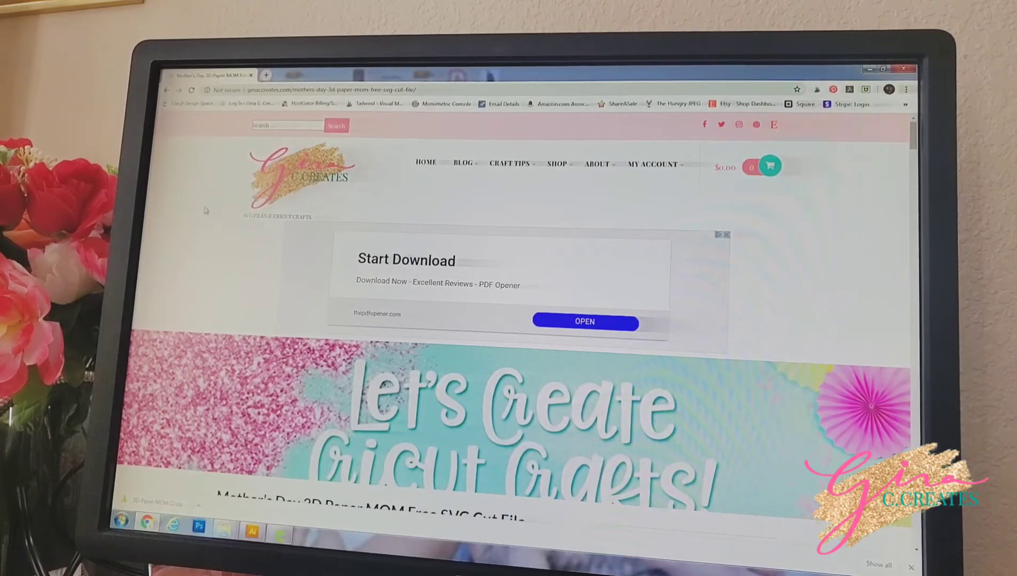
pyautogui.scroll(-3, 205, 210)
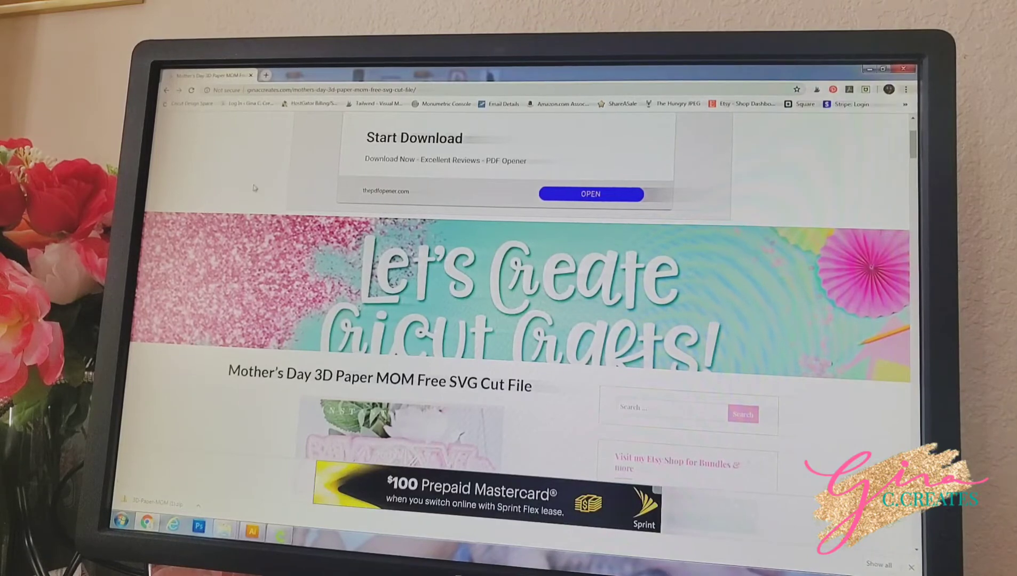
pyautogui.scroll(-3, 238, 173)
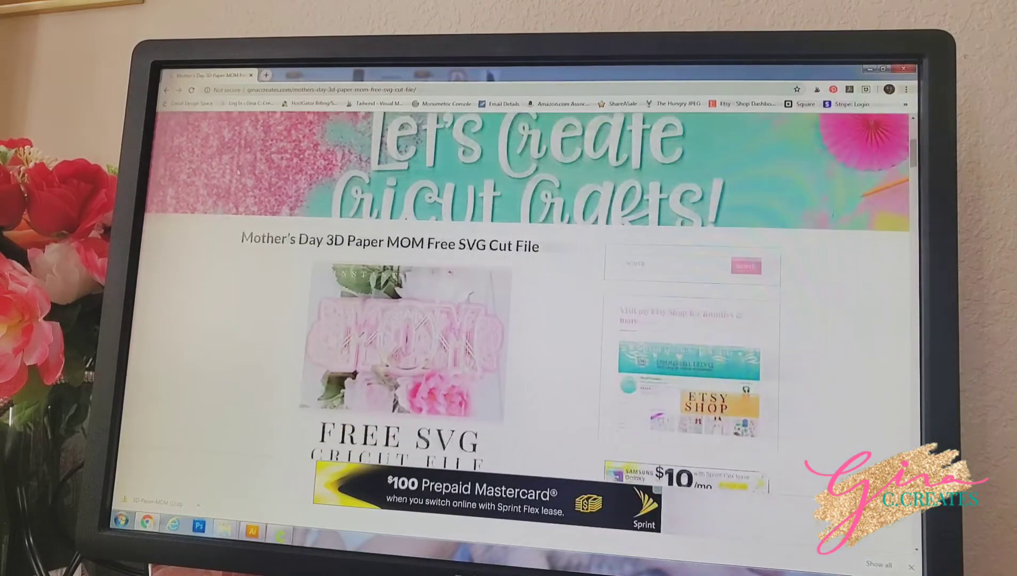
pyautogui.scroll(-3, 237, 172)
pyautogui.scroll(-3, 238, 172)
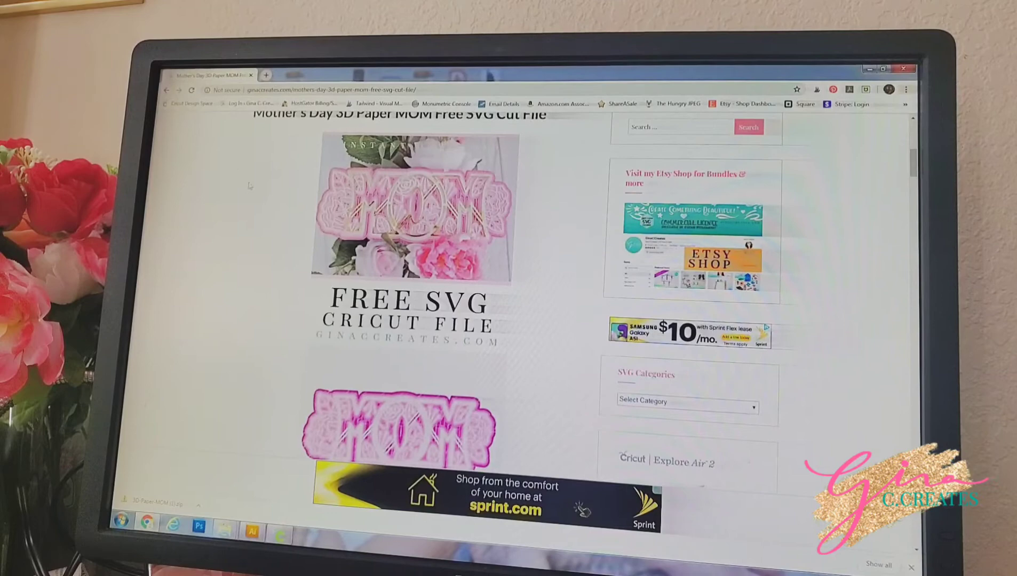
pyautogui.scroll(-3, 238, 172)
pyautogui.scroll(-3, 255, 196)
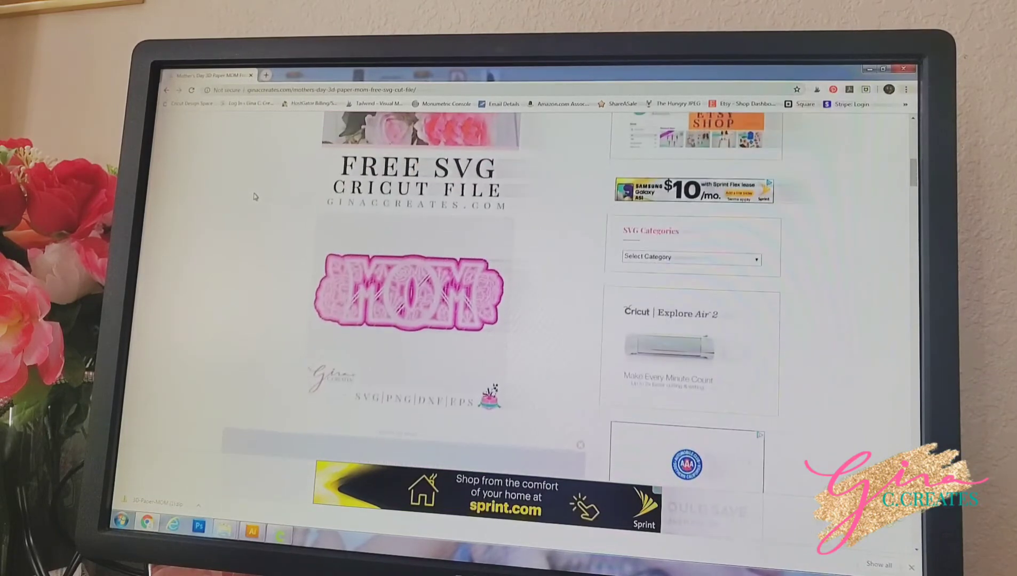
pyautogui.scroll(-3, 255, 195)
pyautogui.scroll(-5, 255, 196)
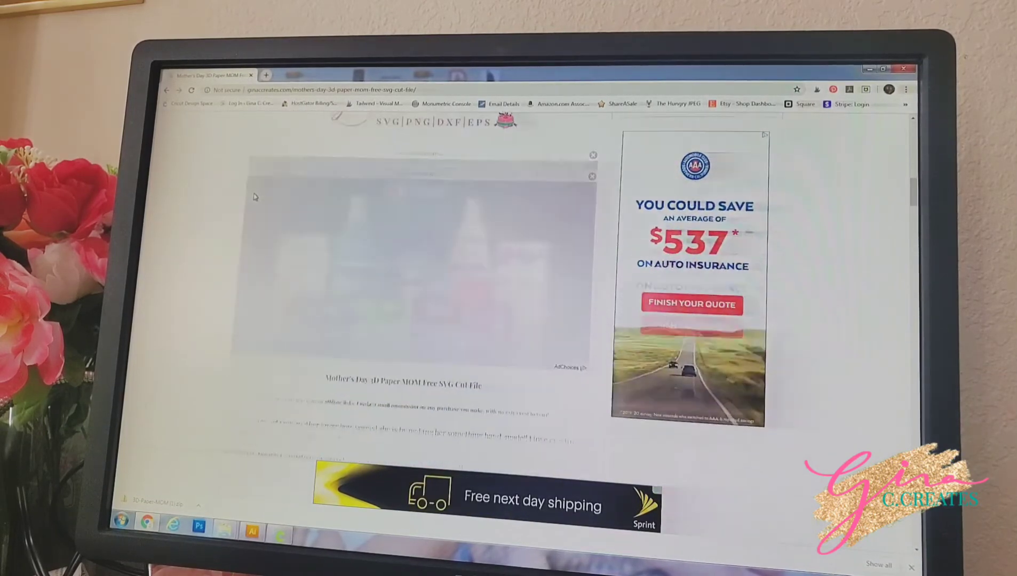
pyautogui.scroll(-3, 255, 195)
pyautogui.scroll(-3, 255, 196)
pyautogui.scroll(-4, 255, 195)
pyautogui.scroll(-4, 255, 195)
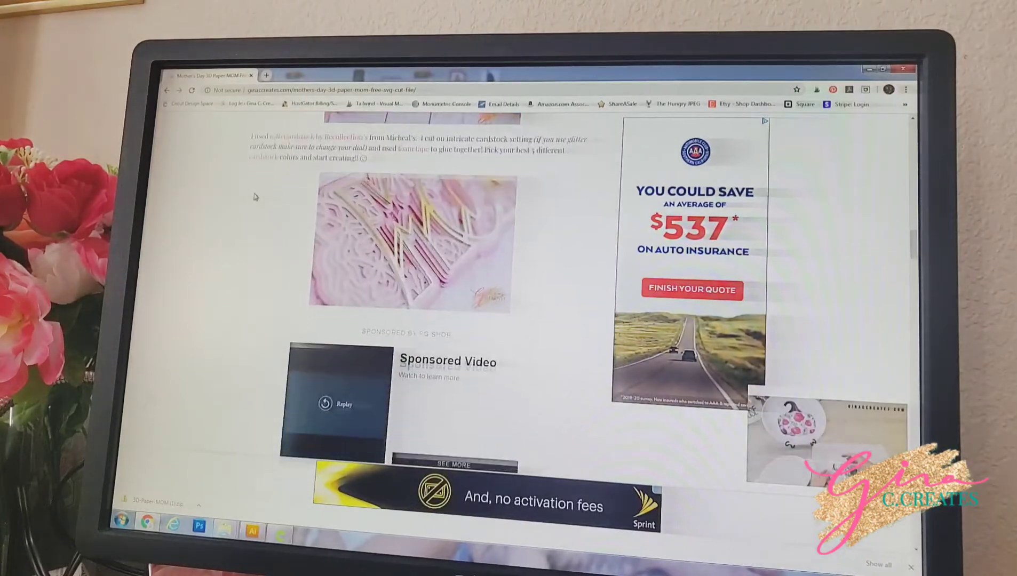
pyautogui.scroll(-4, 255, 196)
pyautogui.scroll(-3, 255, 196)
pyautogui.scroll(-4, 256, 196)
pyautogui.scroll(-4, 255, 196)
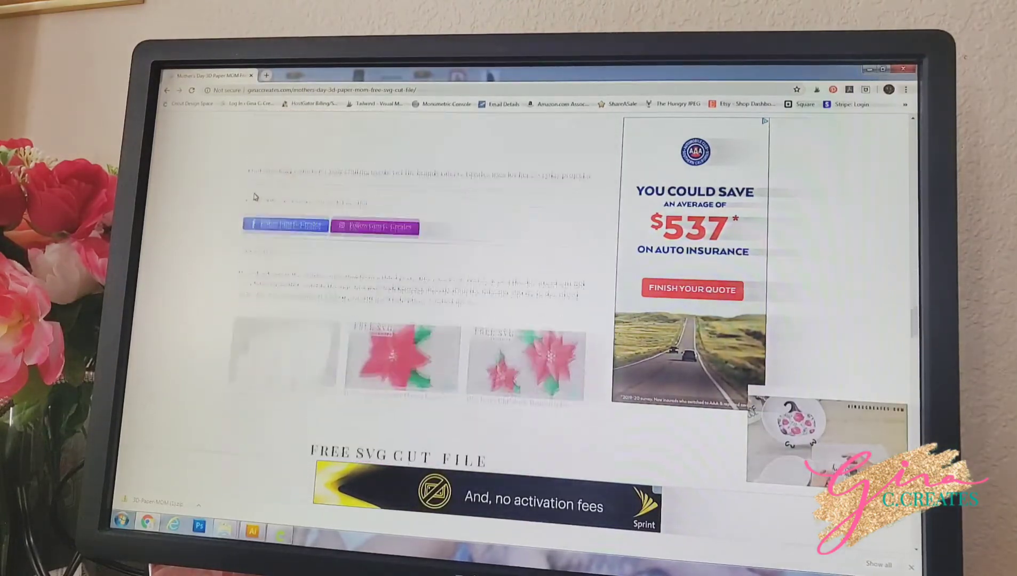
pyautogui.scroll(-4, 255, 196)
pyautogui.scroll(-4, 255, 195)
pyautogui.scroll(-4, 255, 196)
pyautogui.scroll(-3, 255, 196)
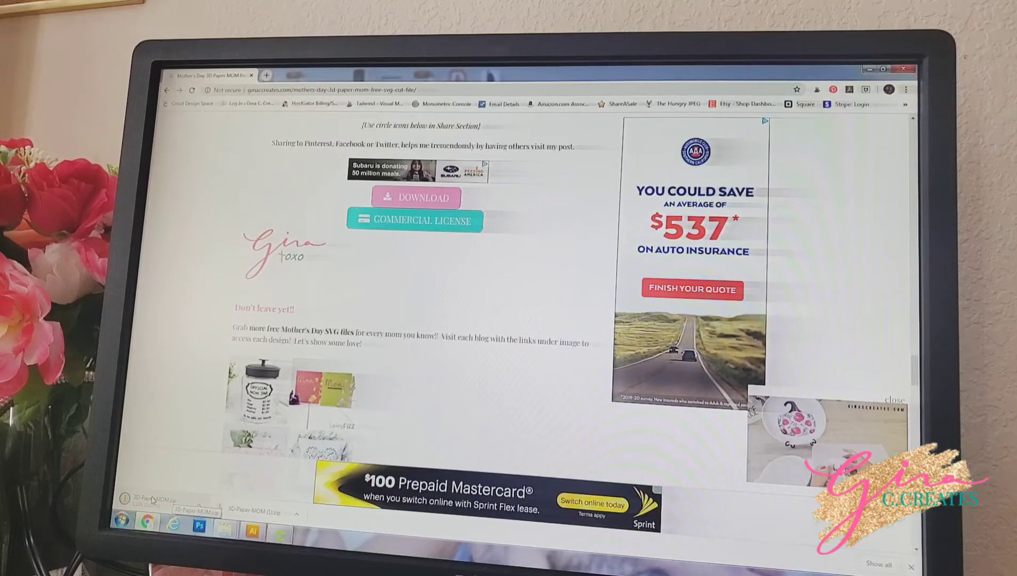
# From Downloads, open the 3D-Paper-MOM zip and its inner folder showing the five design files
pyautogui.click(227, 527)
pyautogui.click(268, 488)
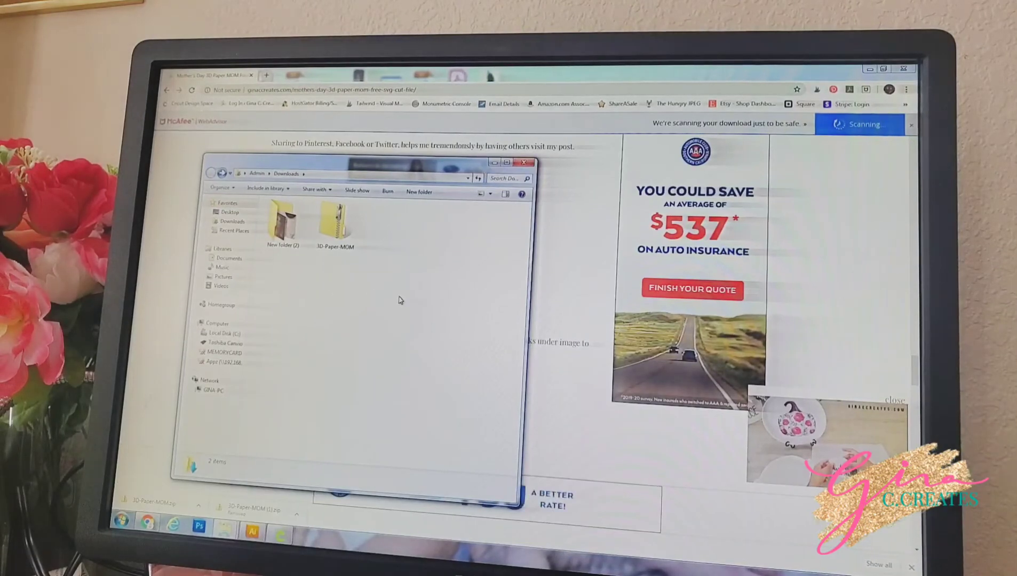
pyautogui.click(336, 226)
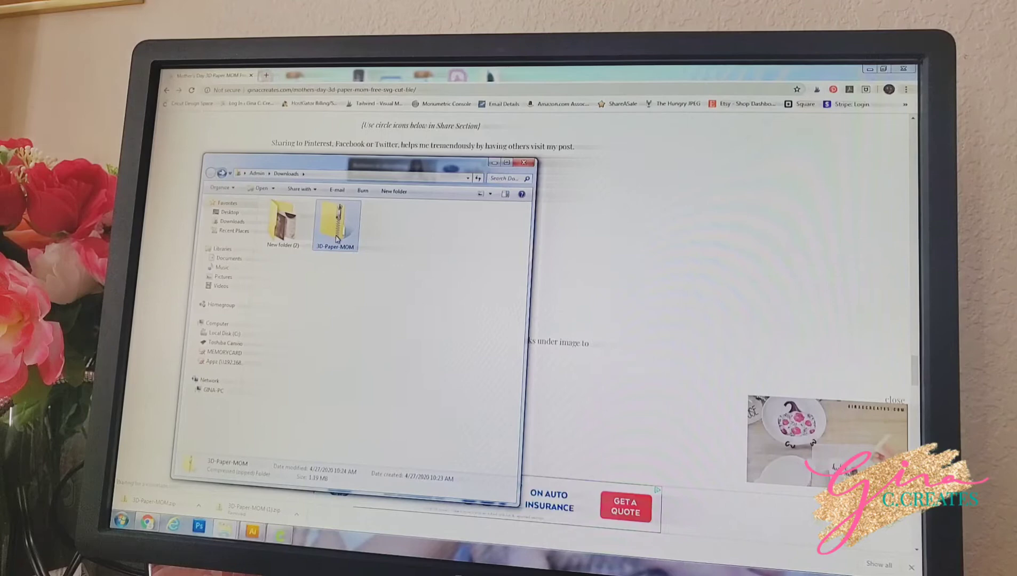
pyautogui.doubleClick(337, 235)
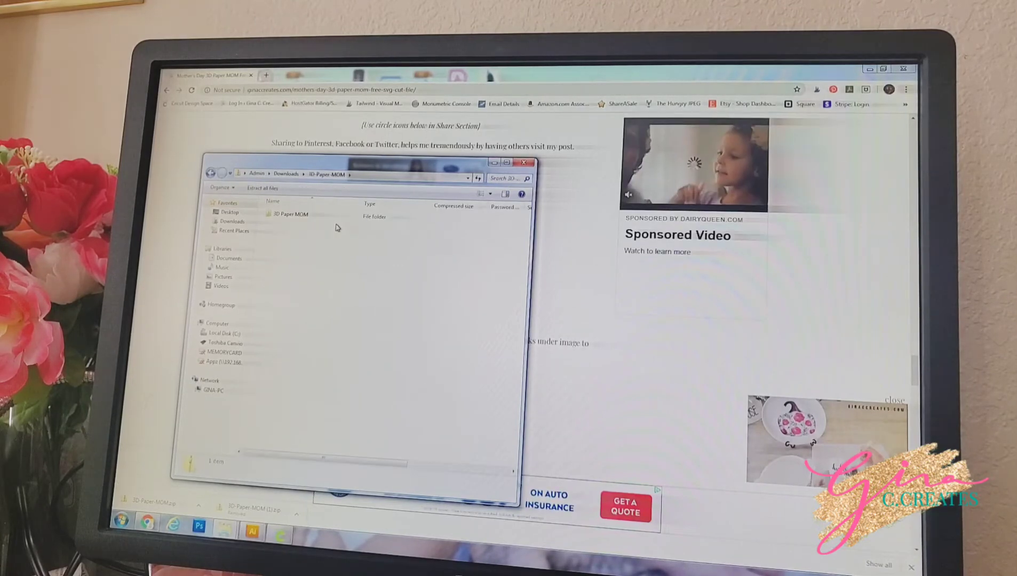
pyautogui.doubleClick(302, 216)
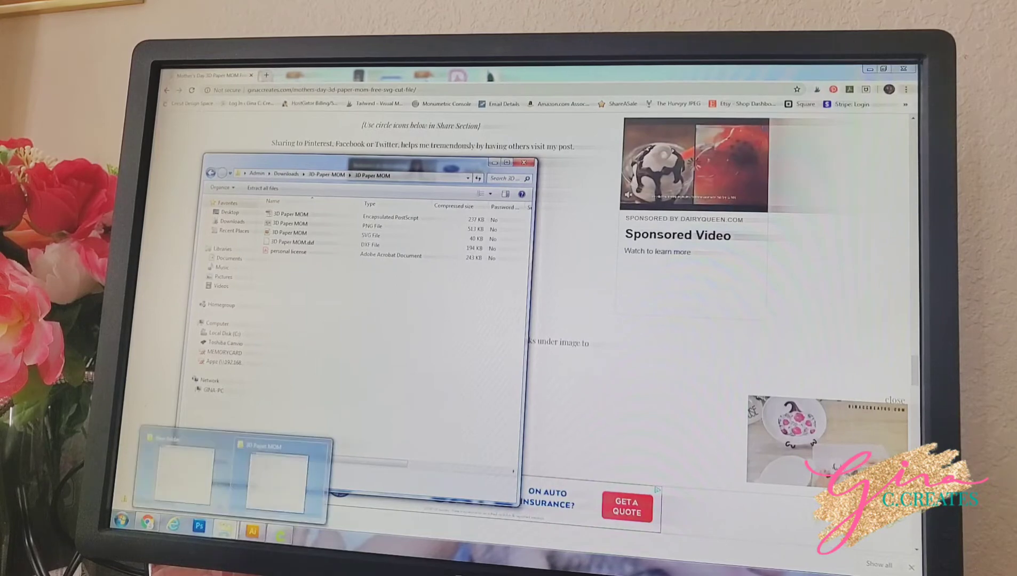
# Select all five 3D Paper MOM files in the zip and drag-copy them into the empty New folder
pyautogui.click(179, 472)
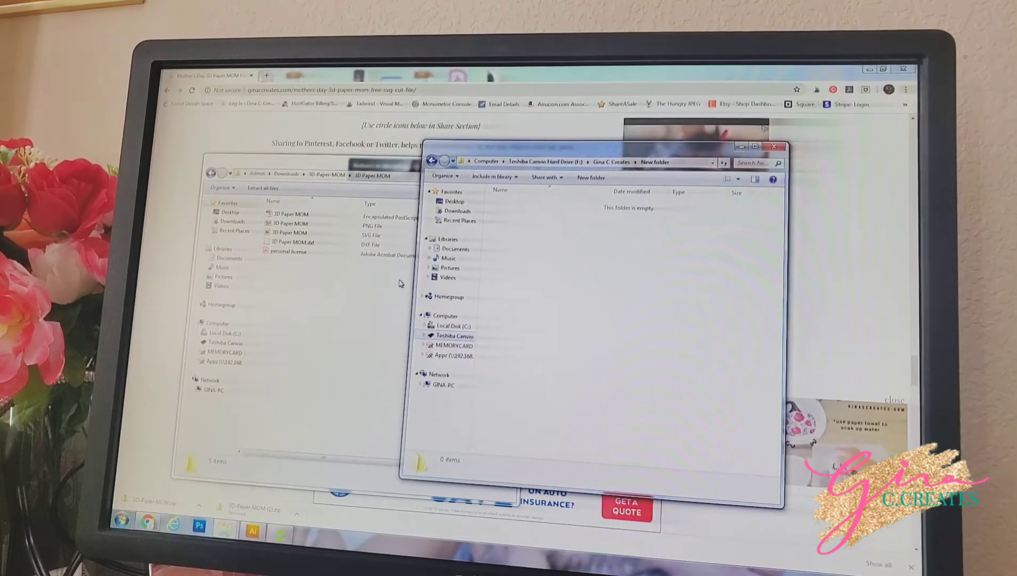
pyautogui.click(400, 283)
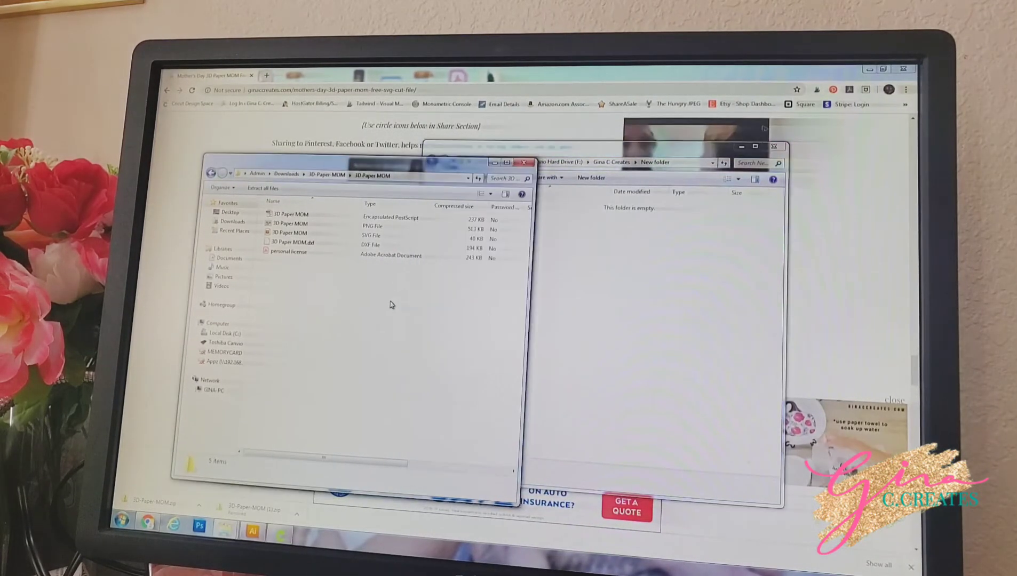
pyautogui.click(316, 220)
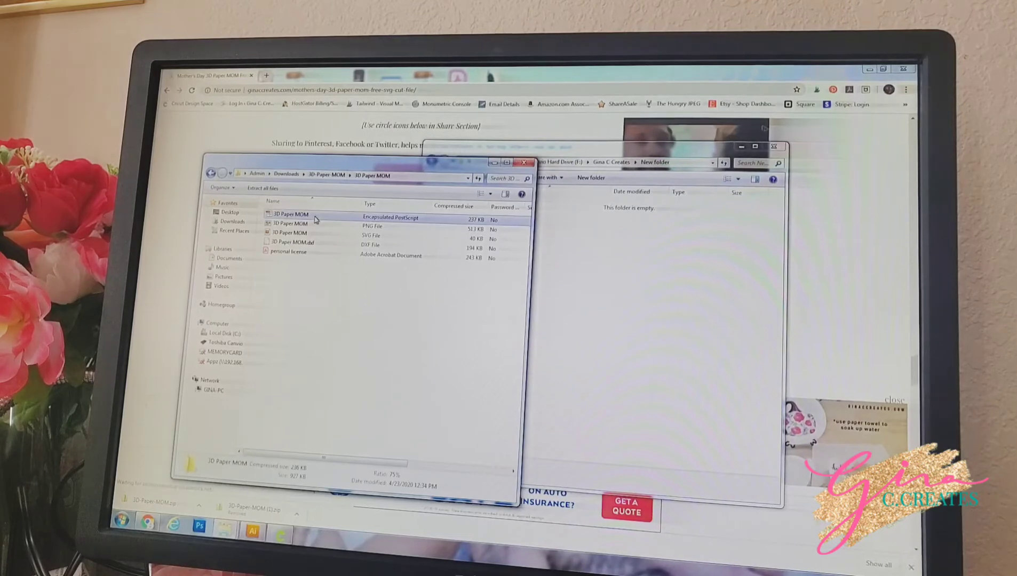
pyautogui.keyDown('shift'); pyautogui.click(323, 252); pyautogui.keyUp('shift')
pyautogui.moveTo(366, 246); pyautogui.dragTo(600, 259)
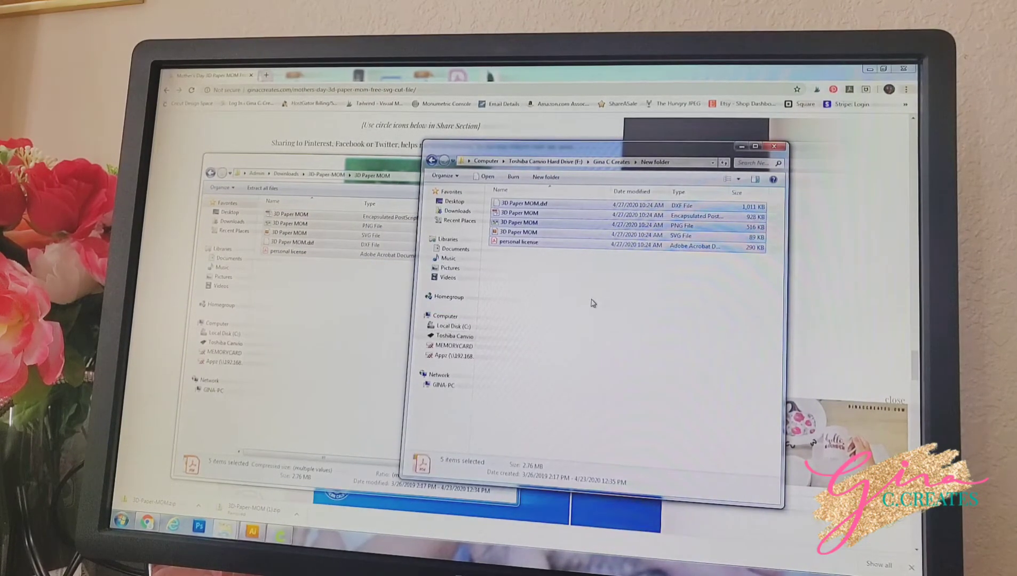
pyautogui.click(592, 303)
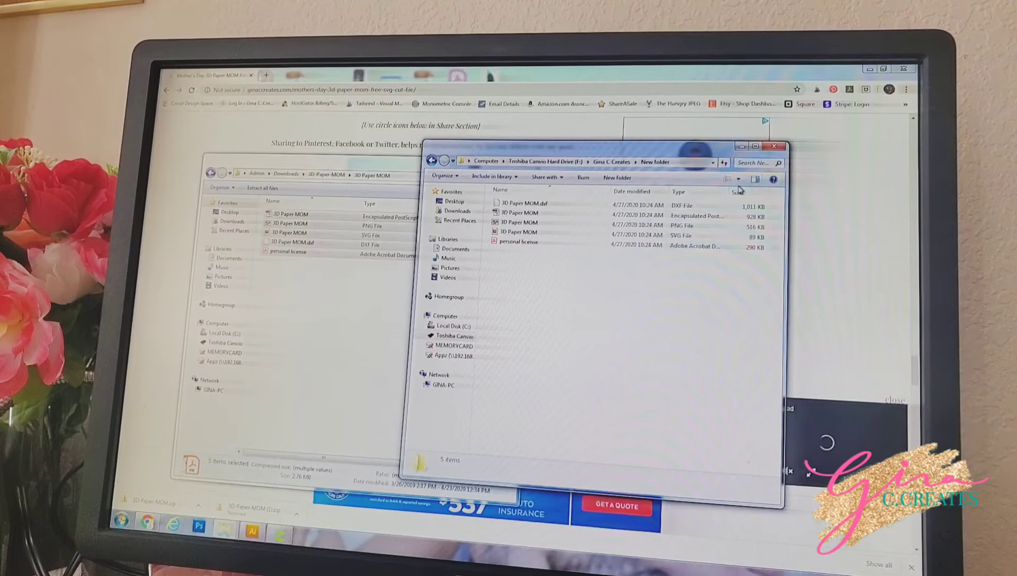
# Switch the New folder view to large thumbnails to see the copied files
pyautogui.click(729, 182)
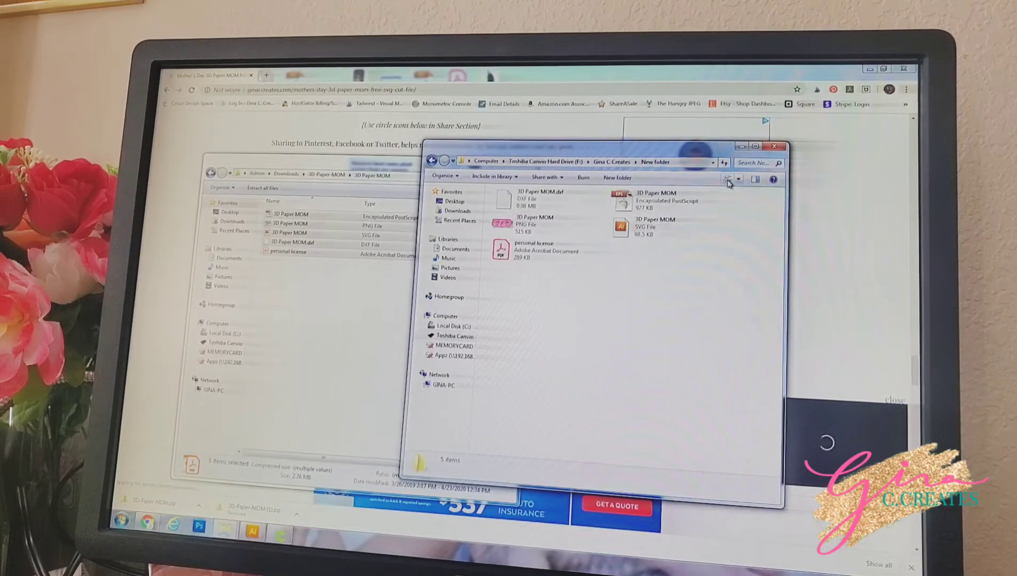
pyautogui.click(728, 182)
pyautogui.click(728, 182)
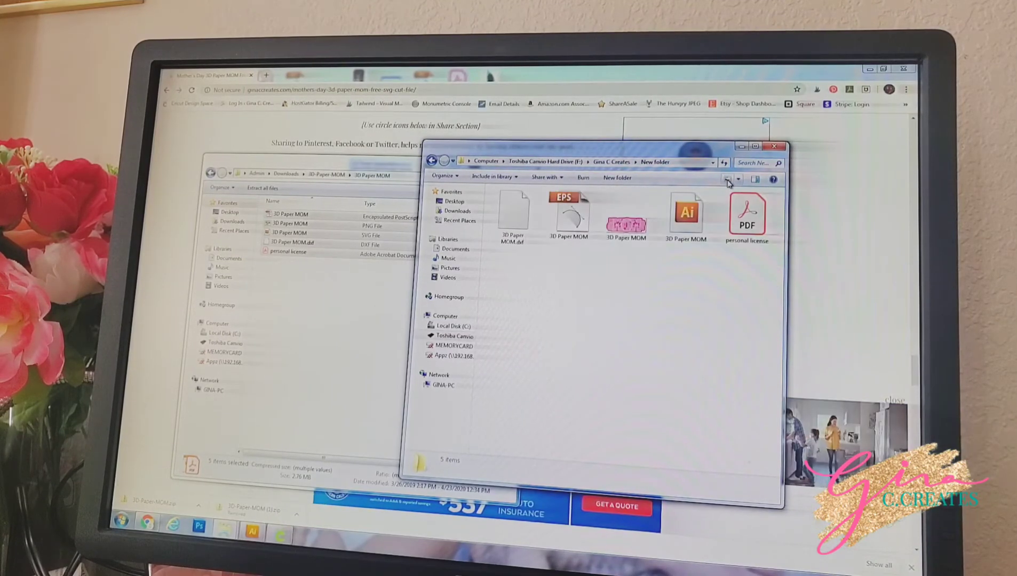
# Pick out the 3D Paper MOM SVG (88.5 KB) among the five files, briefly opening it
pyautogui.click(628, 223)
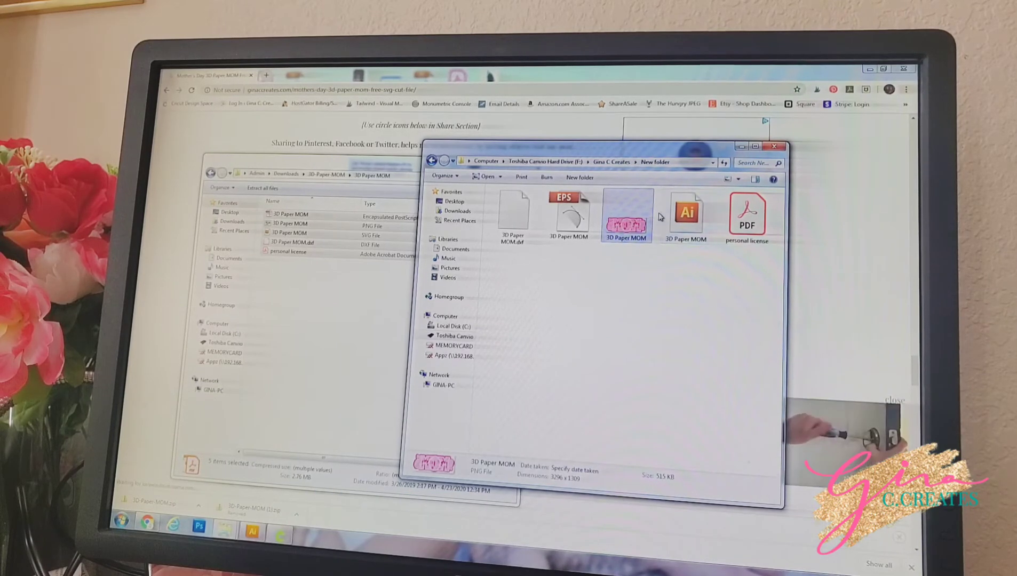
pyautogui.click(704, 219)
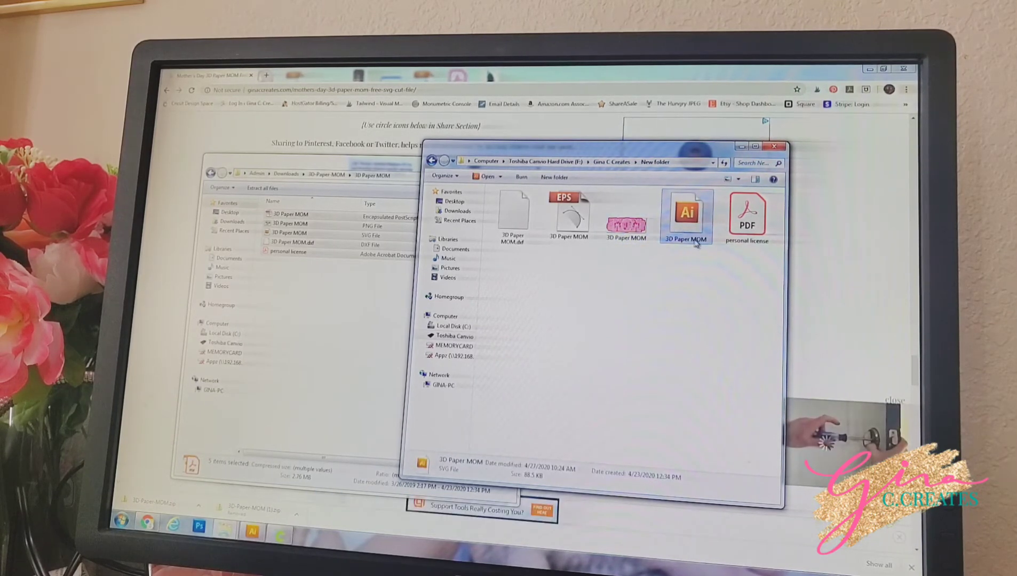
pyautogui.doubleClick(685, 212)
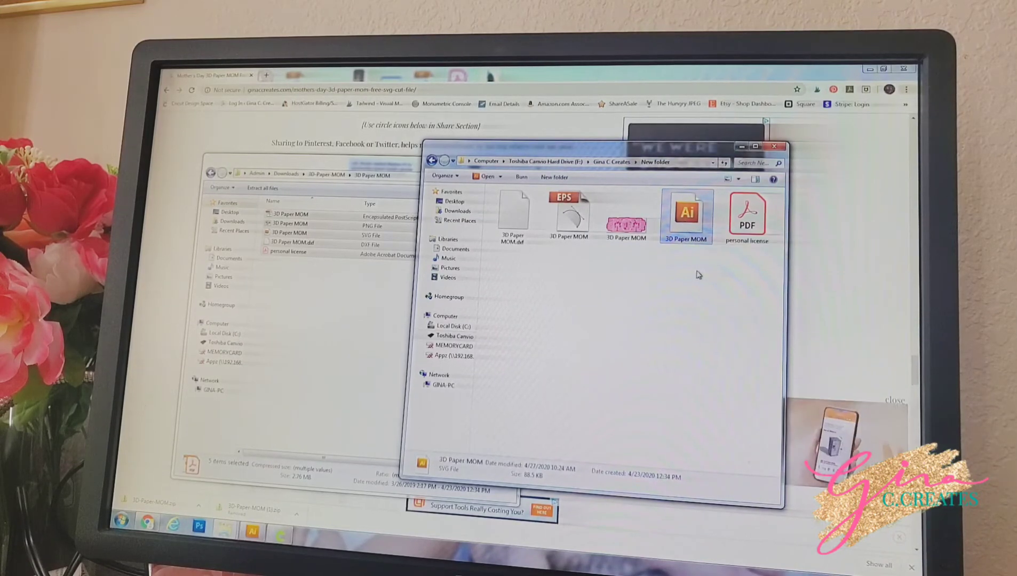
pyautogui.click(684, 273)
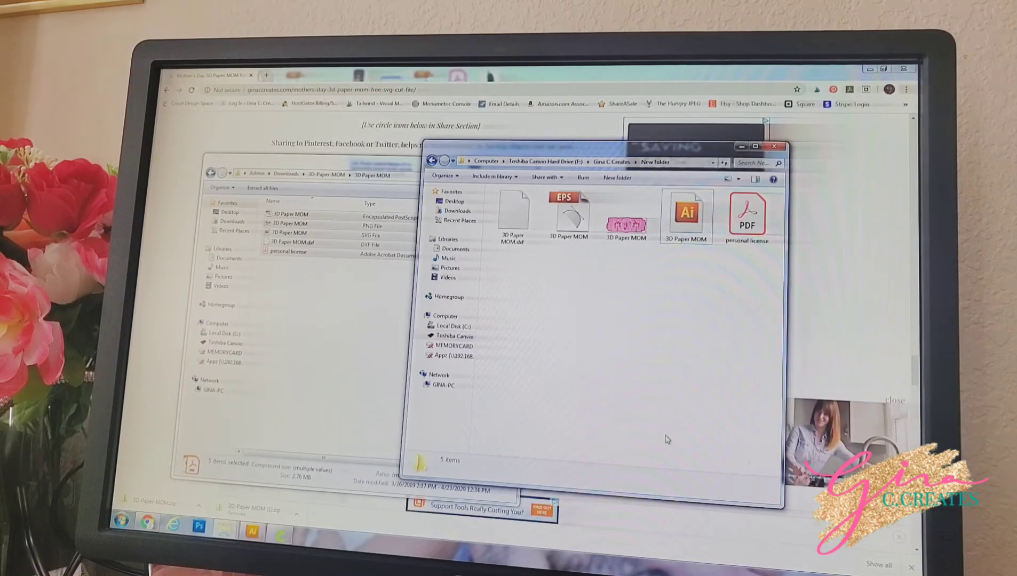
# Bring Cricut Design Space to the front and widen its window beside the files
pyautogui.click(280, 538)
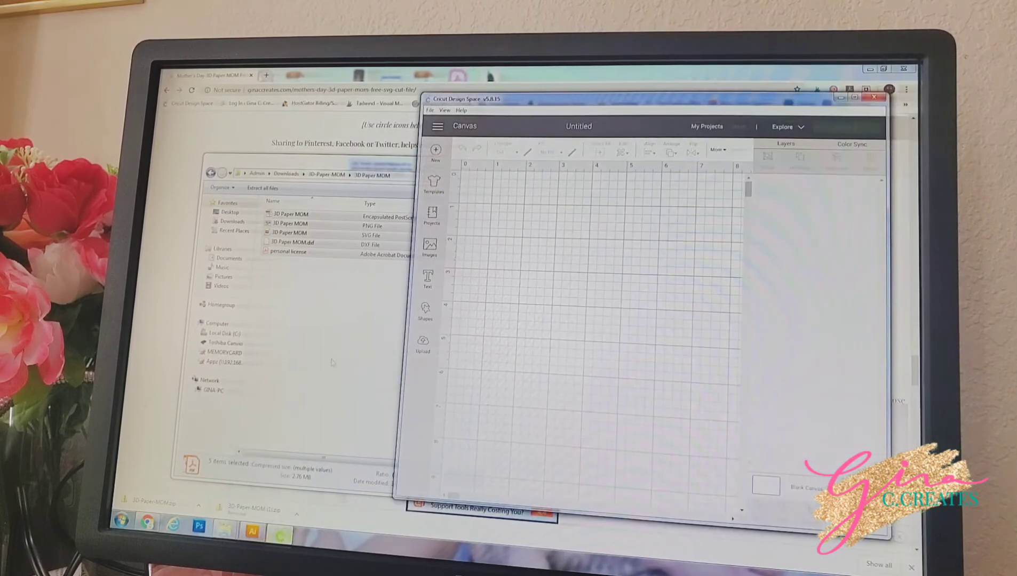
pyautogui.click(398, 300)
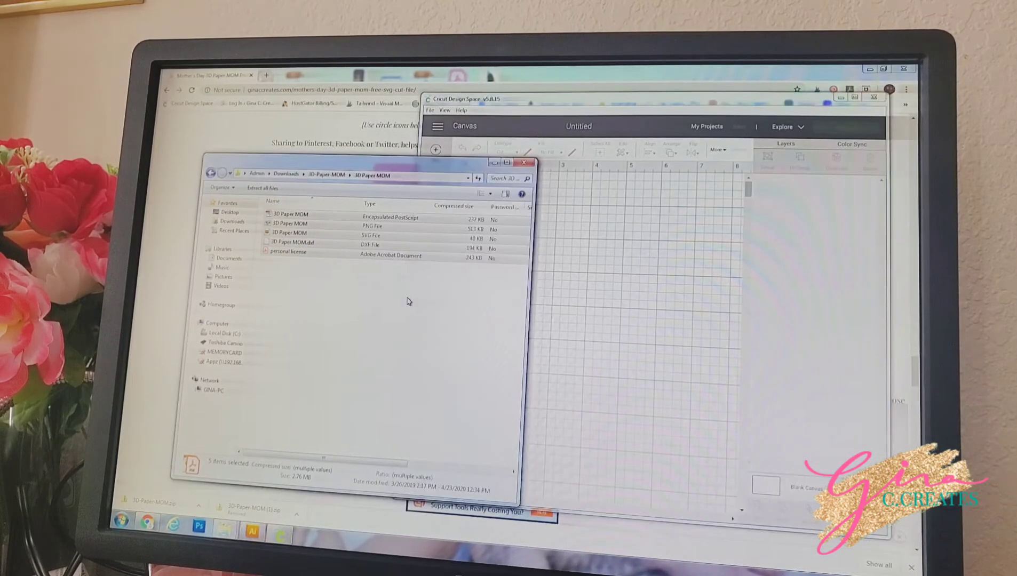
pyautogui.click(606, 298)
pyautogui.moveTo(404, 337)
pyautogui.mouseDown()
pyautogui.moveTo(300, 357)
pyautogui.moveTo(354, 350)
pyautogui.mouseUp()
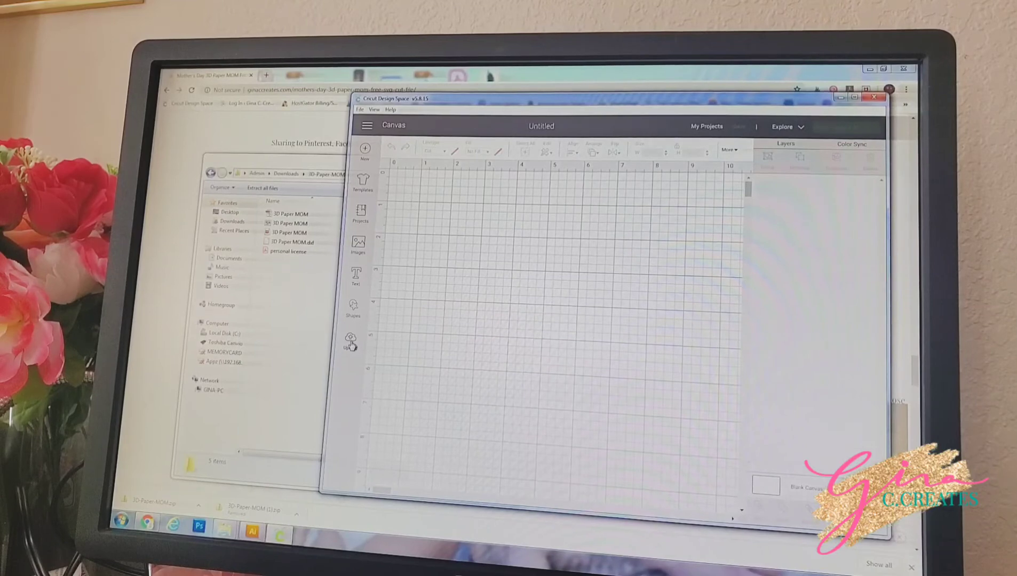
# Go to Upload and start a new image upload, reaching the file-drop screen
pyautogui.click(351, 343)
pyautogui.click(482, 286)
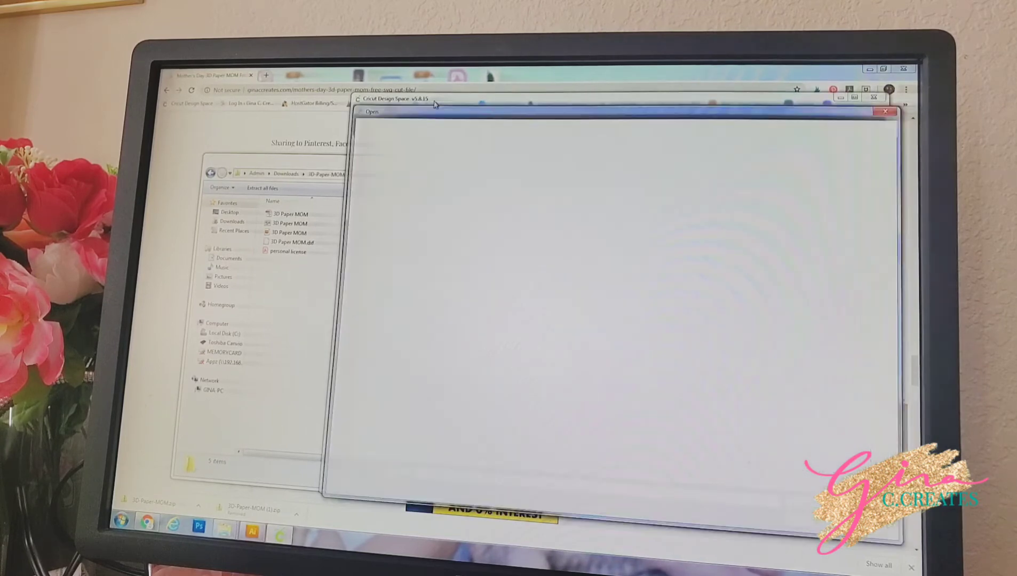
# Arrange the windows and drop the 3D Paper MOM SVG from Explorer onto the upload area
pyautogui.press('Escape')
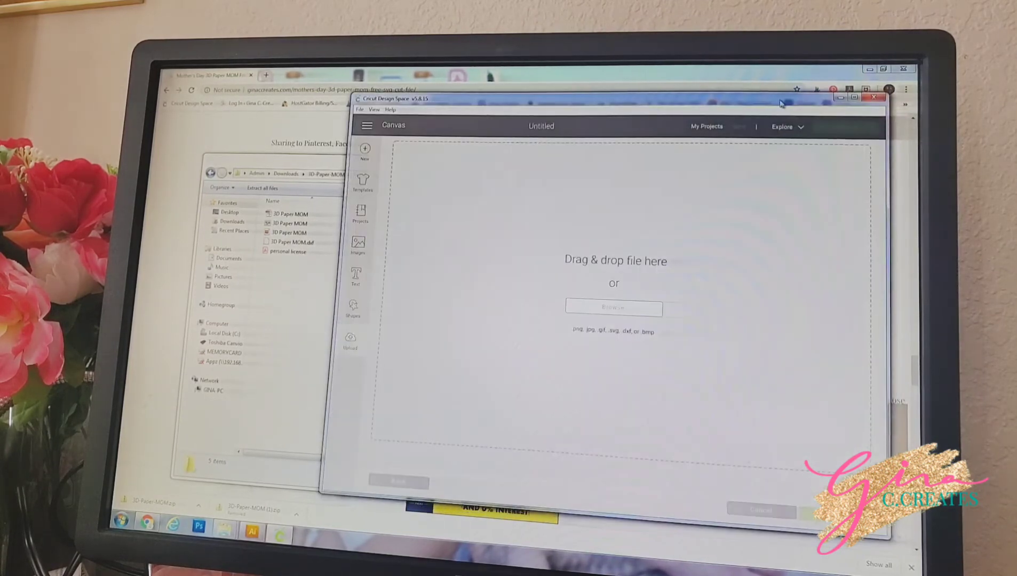
pyautogui.moveTo(747, 105); pyautogui.dragTo(636, 103)
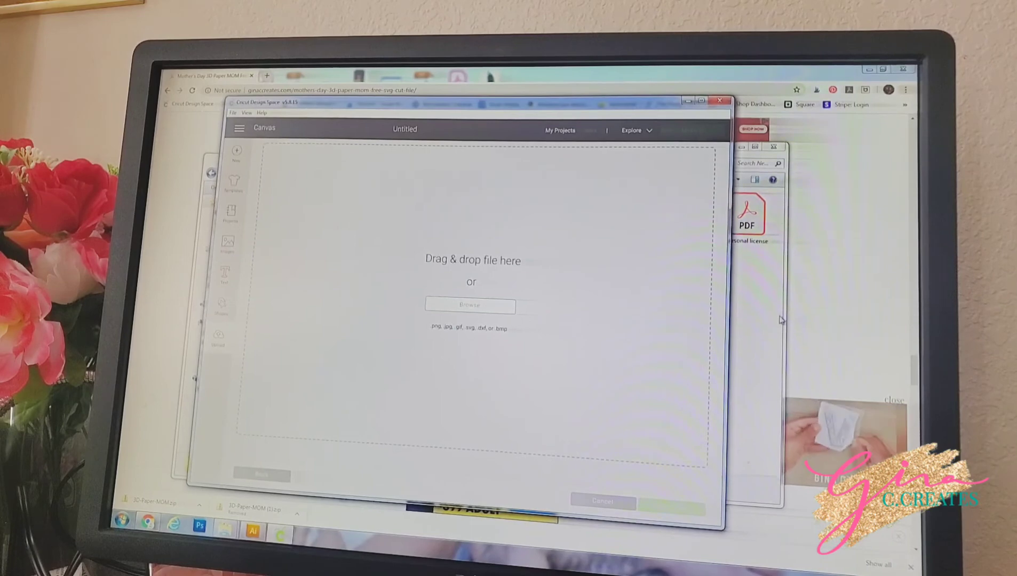
pyautogui.click(231, 528)
pyautogui.moveTo(604, 150); pyautogui.dragTo(707, 164)
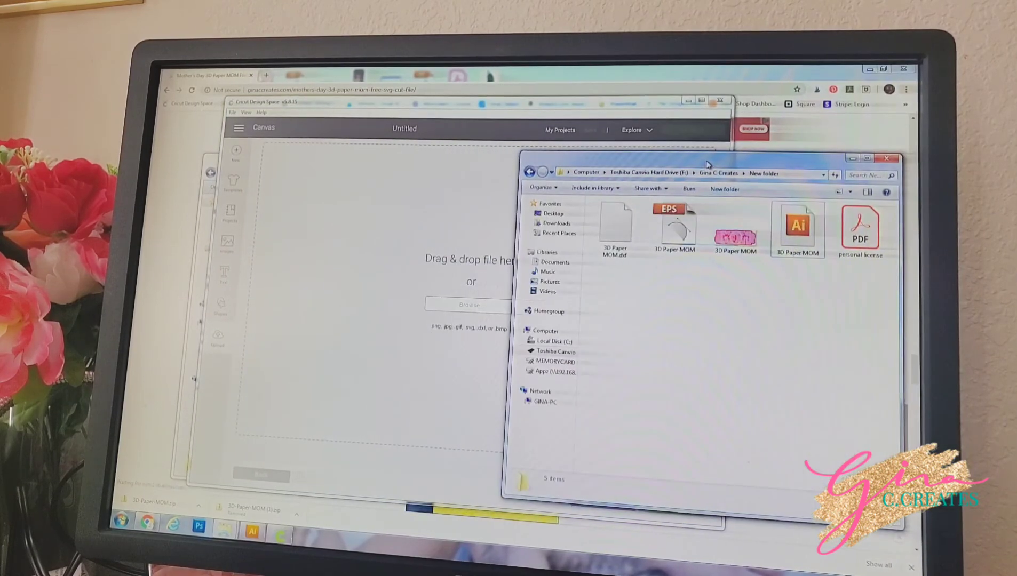
pyautogui.moveTo(798, 230); pyautogui.dragTo(445, 290)
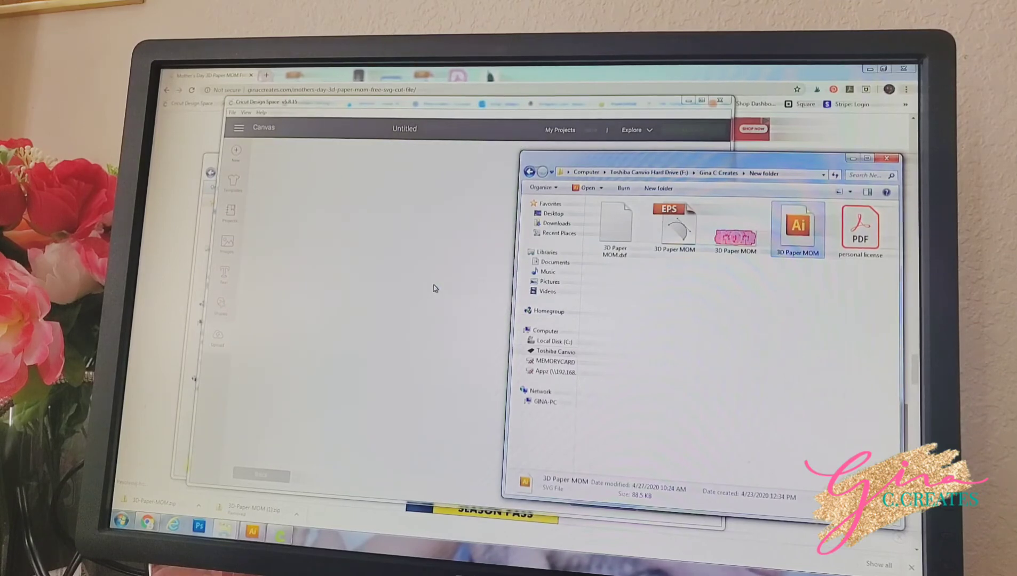
# Save the uploaded MOM image and select its thumbnail for inserting
pyautogui.click(398, 159)
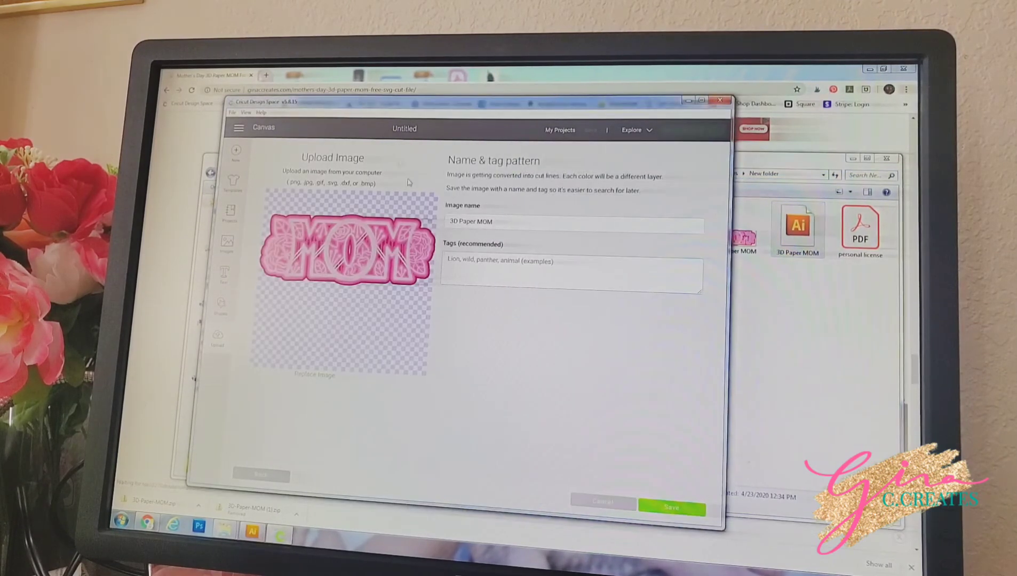
pyautogui.click(658, 503)
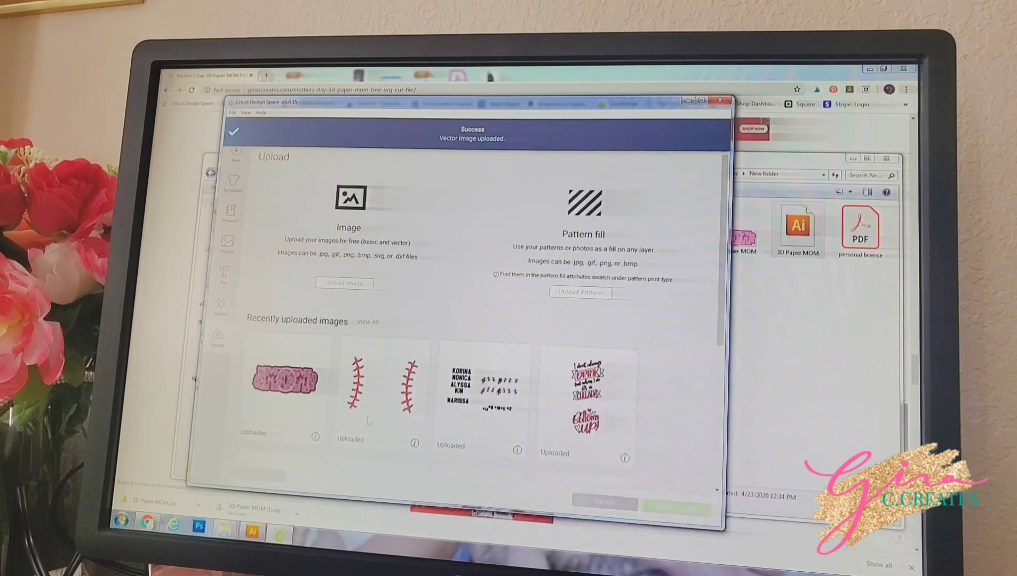
pyautogui.click(298, 402)
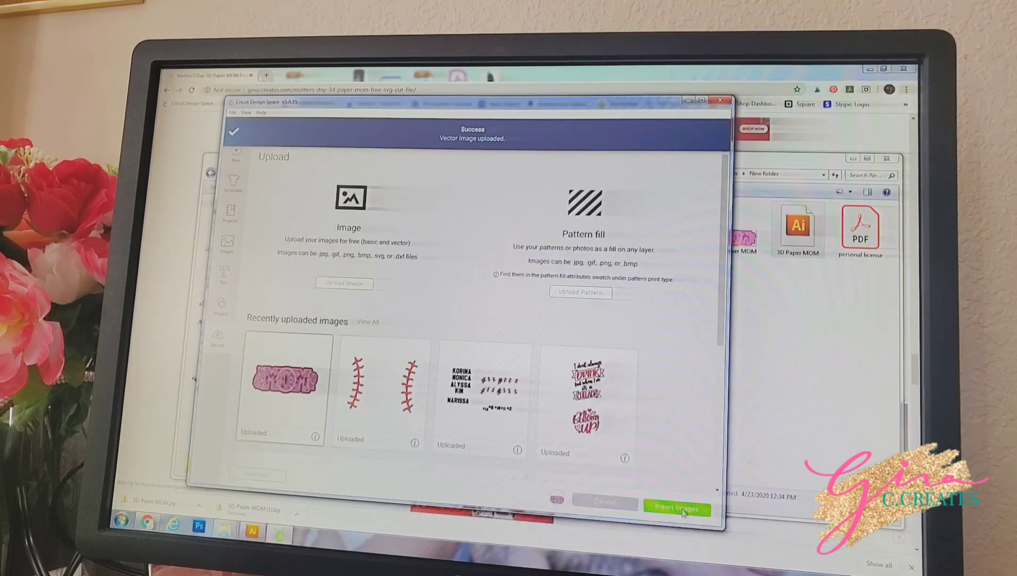
# Insert the MOM image onto the canvas as one five-layer group and enlarge the window
pyautogui.click(677, 509)
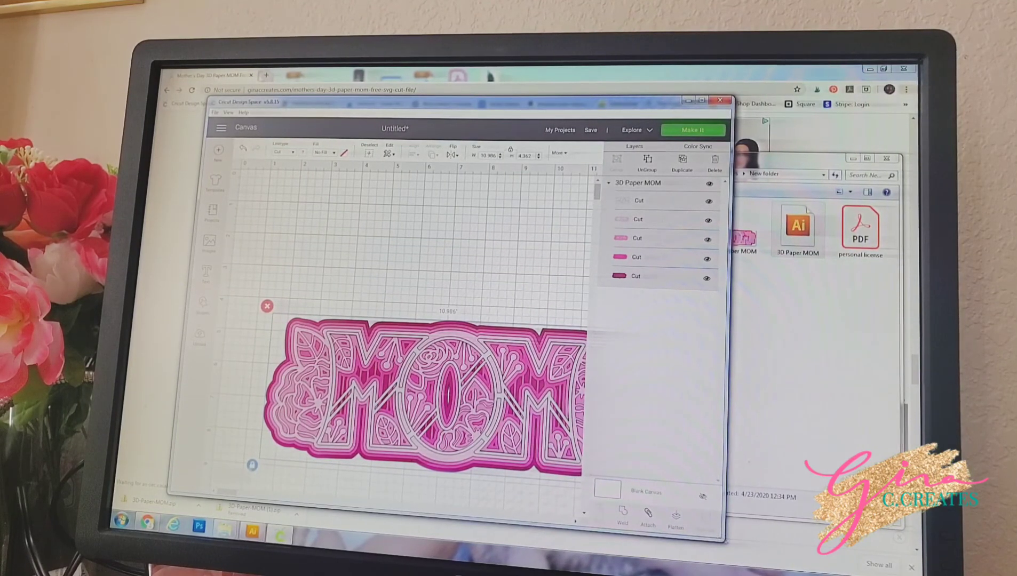
pyautogui.moveTo(723, 542); pyautogui.dragTo(850, 565)
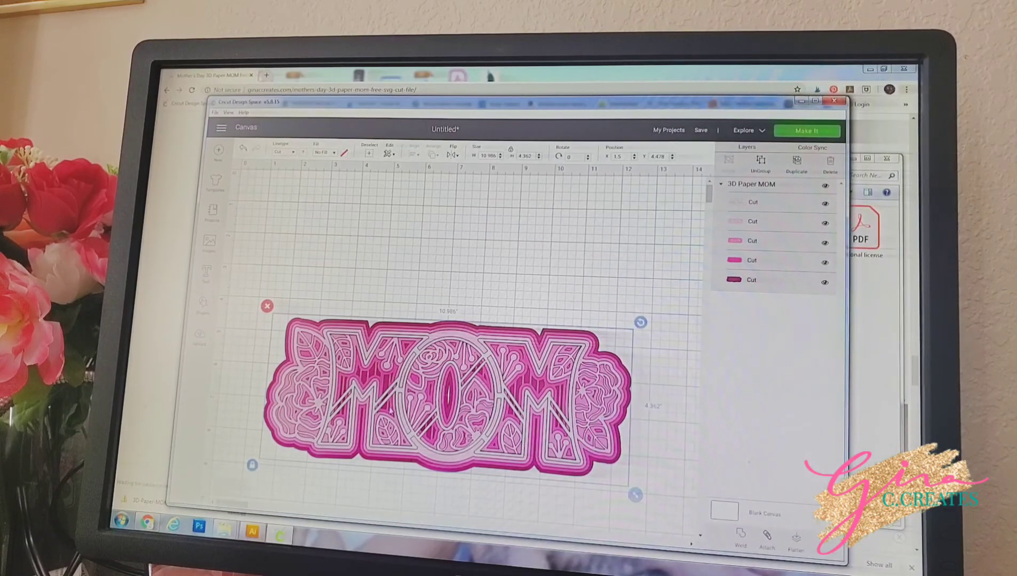
# Ungroup the MOM design into its five separate layers via the right-click menu
pyautogui.rightClick(358, 268)
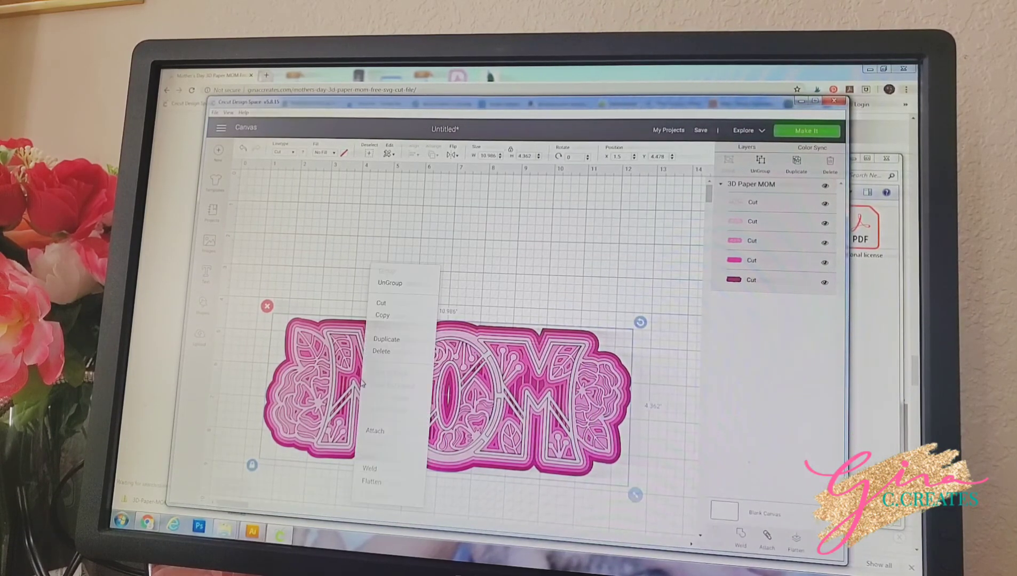
pyautogui.click(386, 284)
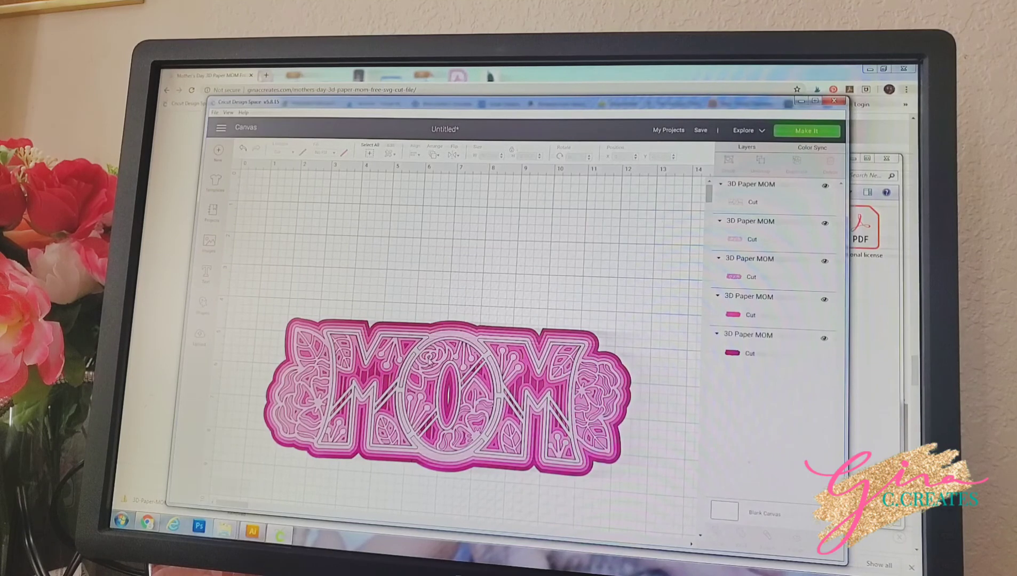
# Drag two MOM outline layers and the light-pink and magenta backing layers apart on the canvas
pyautogui.moveTo(430, 365); pyautogui.dragTo(449, 421)
pyautogui.moveTo(434, 373); pyautogui.dragTo(361, 264)
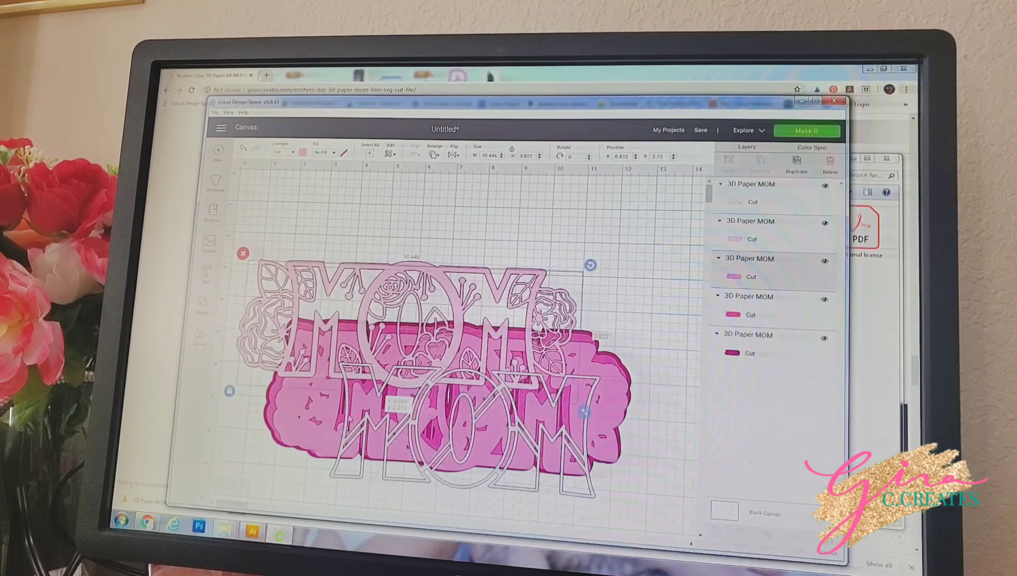
pyautogui.moveTo(585, 411); pyautogui.dragTo(636, 301)
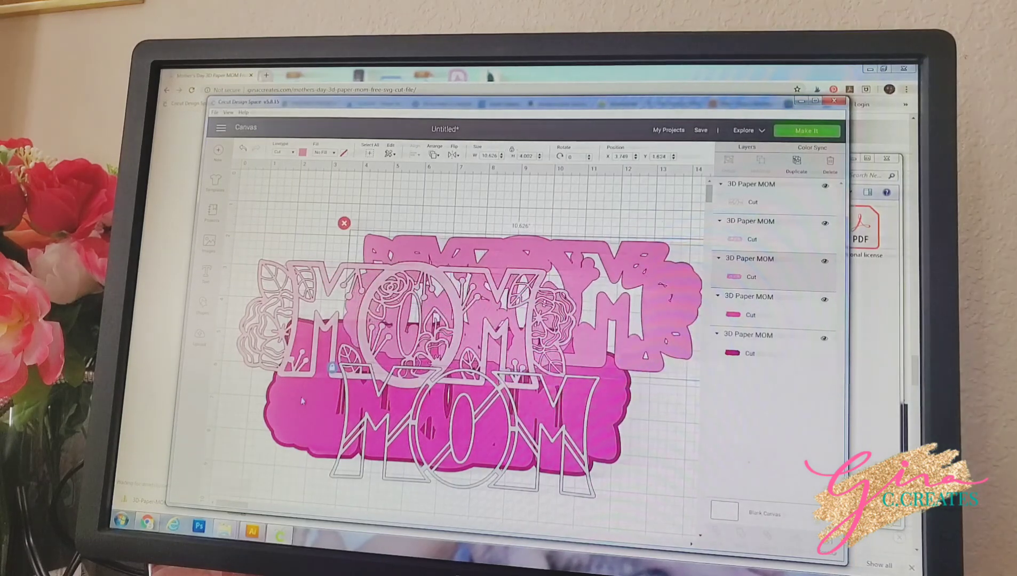
pyautogui.moveTo(303, 402); pyautogui.dragTo(293, 426)
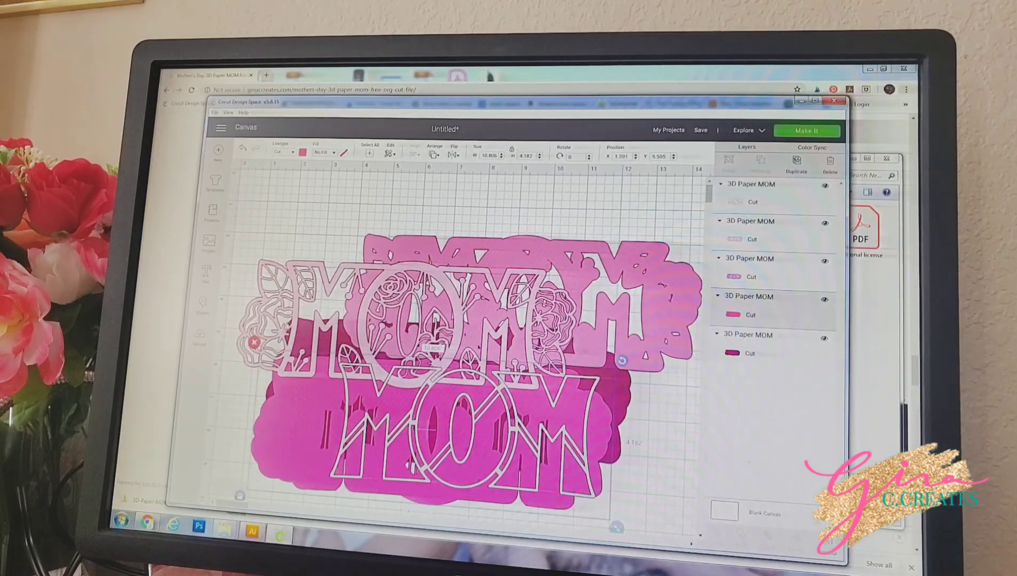